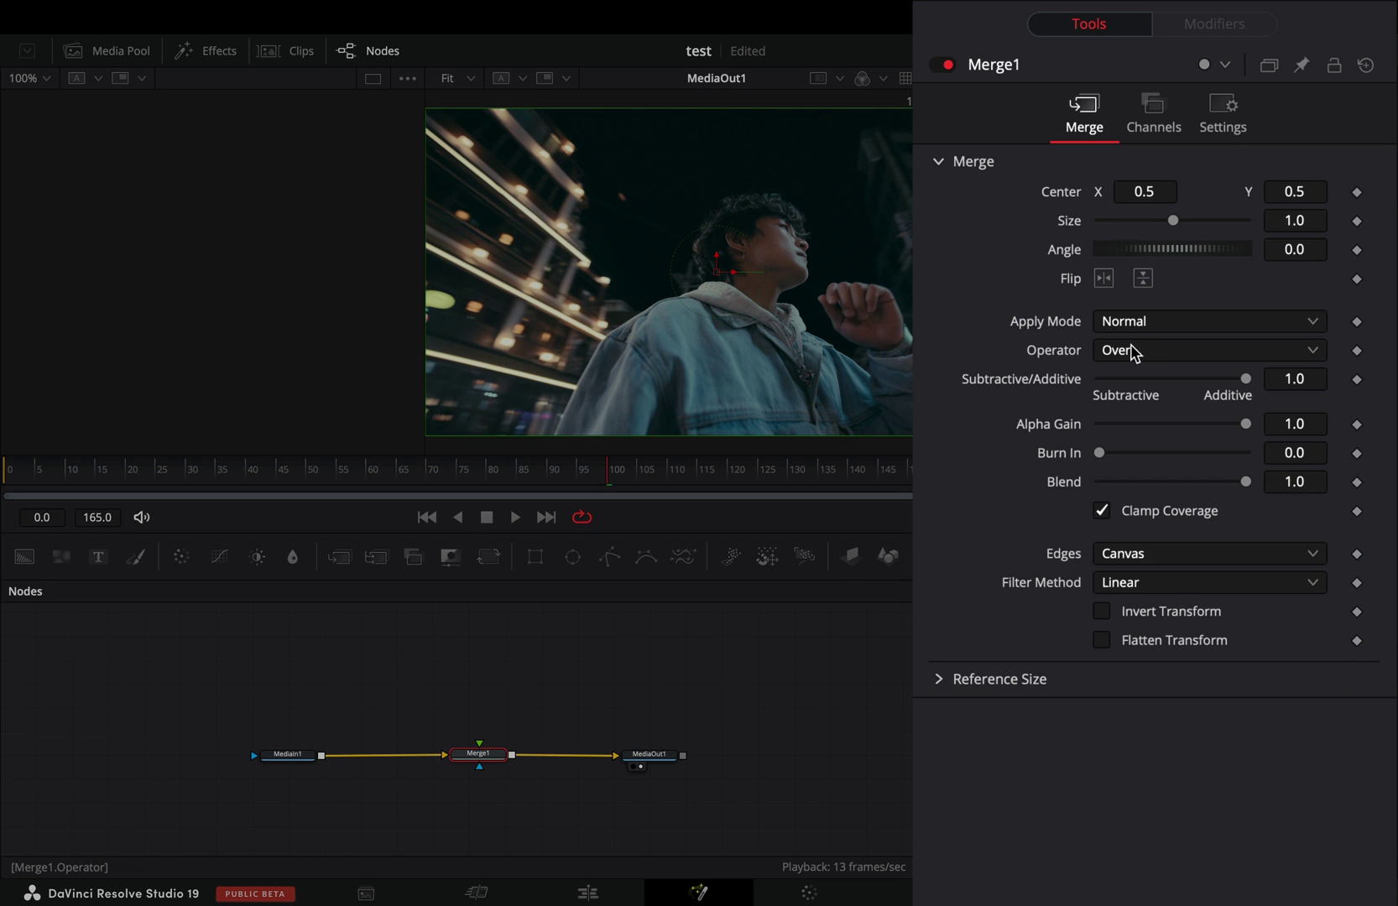
Step: Switch Merge1's Apply Mode to Screen and add a TimeStretcher1 node from the tool search
{"action": "left_click", "coordinate": [1206, 321]}
{"action": "left_click", "coordinate": [1136, 364]}
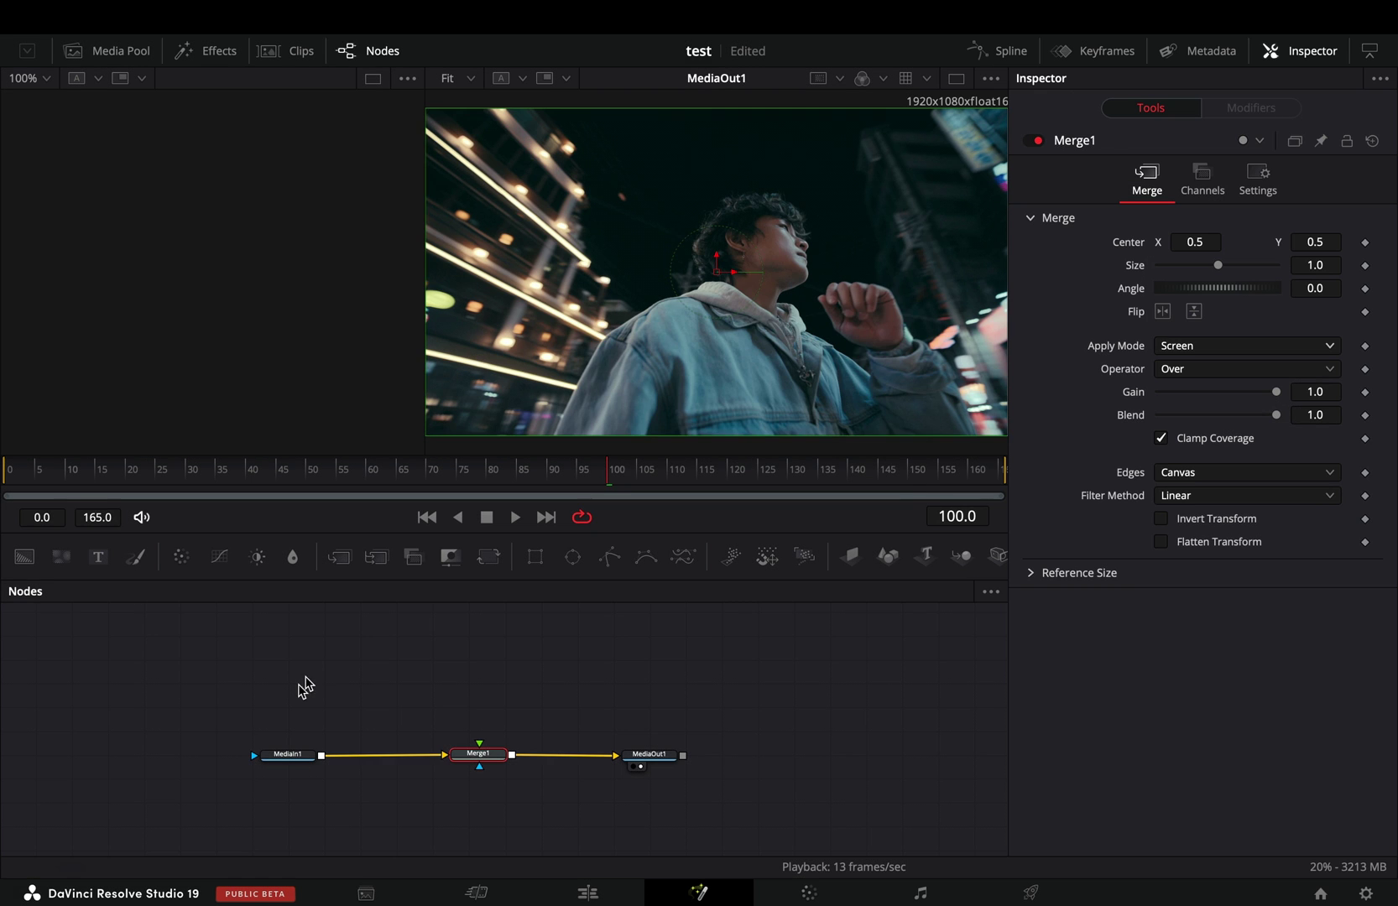
{"action": "key", "text": "shift+space"}
{"action": "type", "text": "time"}
{"action": "key", "text": "Down"}
{"action": "key", "text": "Down"}
{"action": "key", "text": "Down"}
{"action": "key", "text": "Return"}
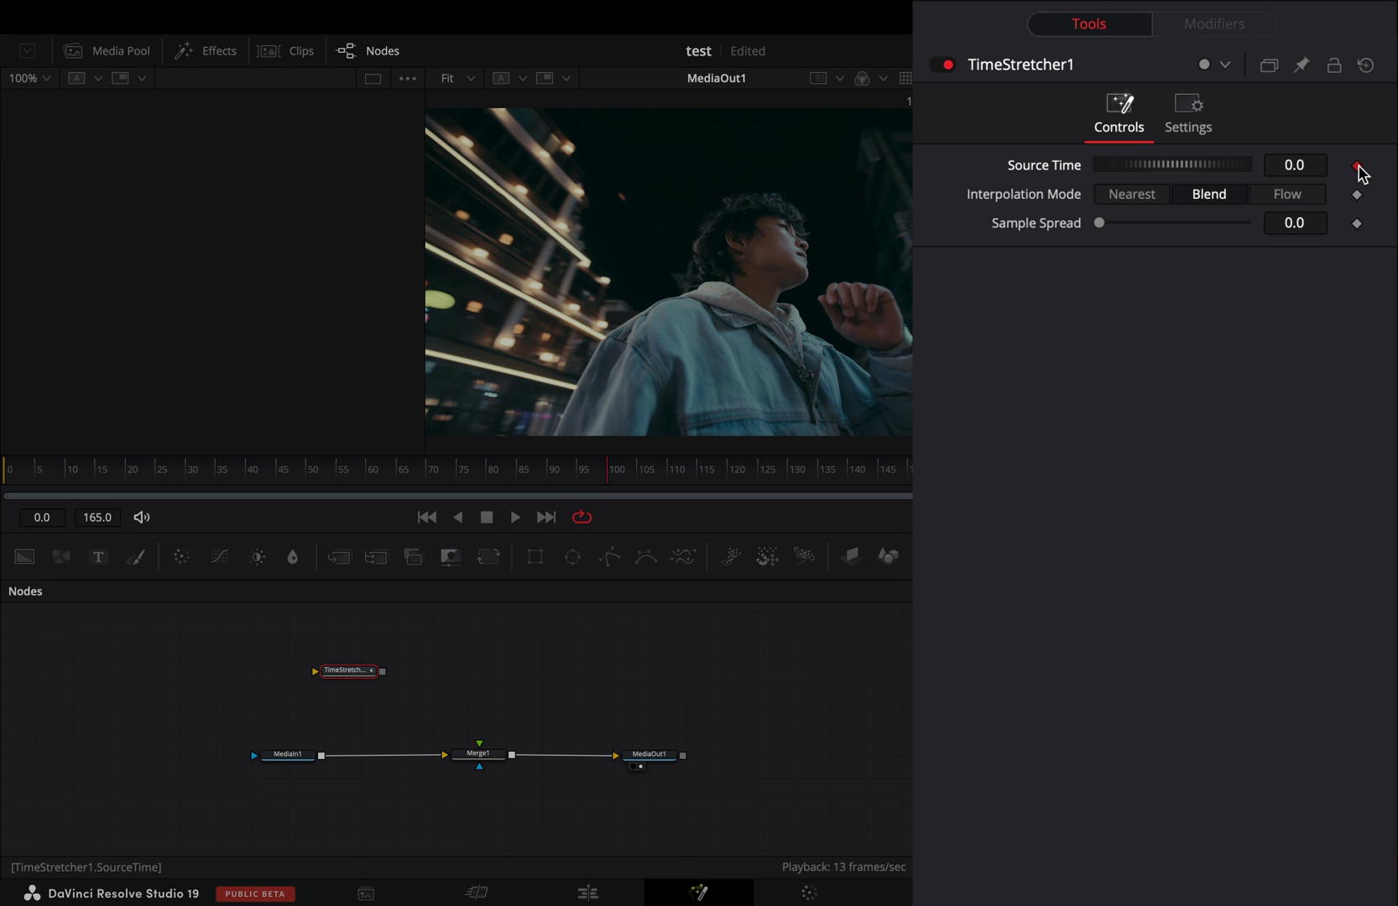
Step: Attach a Shake modifier to TimeStretcher1's Source Time
{"action": "right_click", "coordinate": [1043, 164]}
{"action": "mouse_move", "coordinate": [1177, 296]}
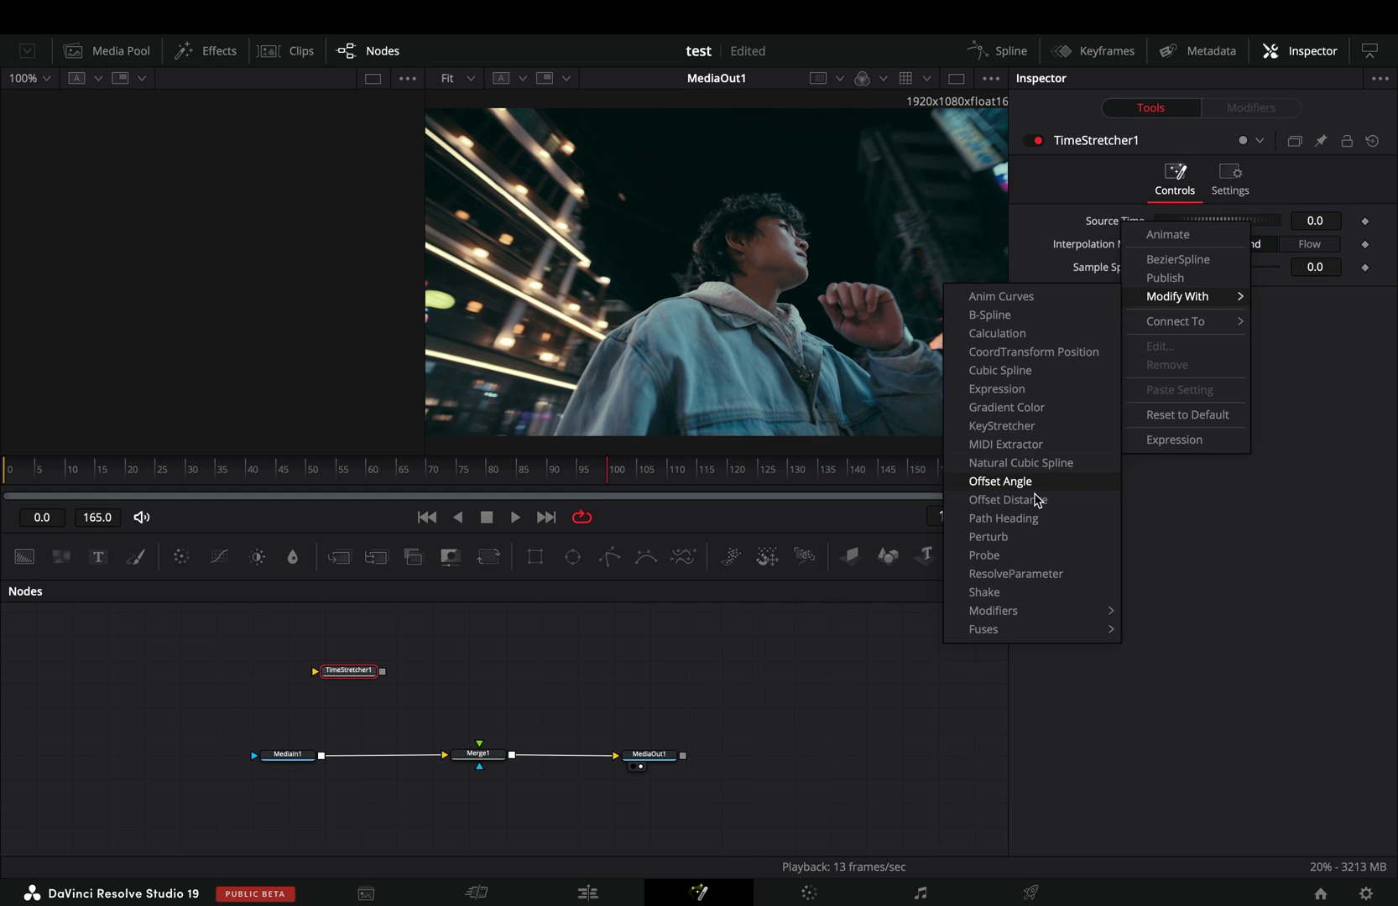
{"action": "left_click", "coordinate": [984, 592]}
{"action": "left_click", "coordinate": [1214, 24]}
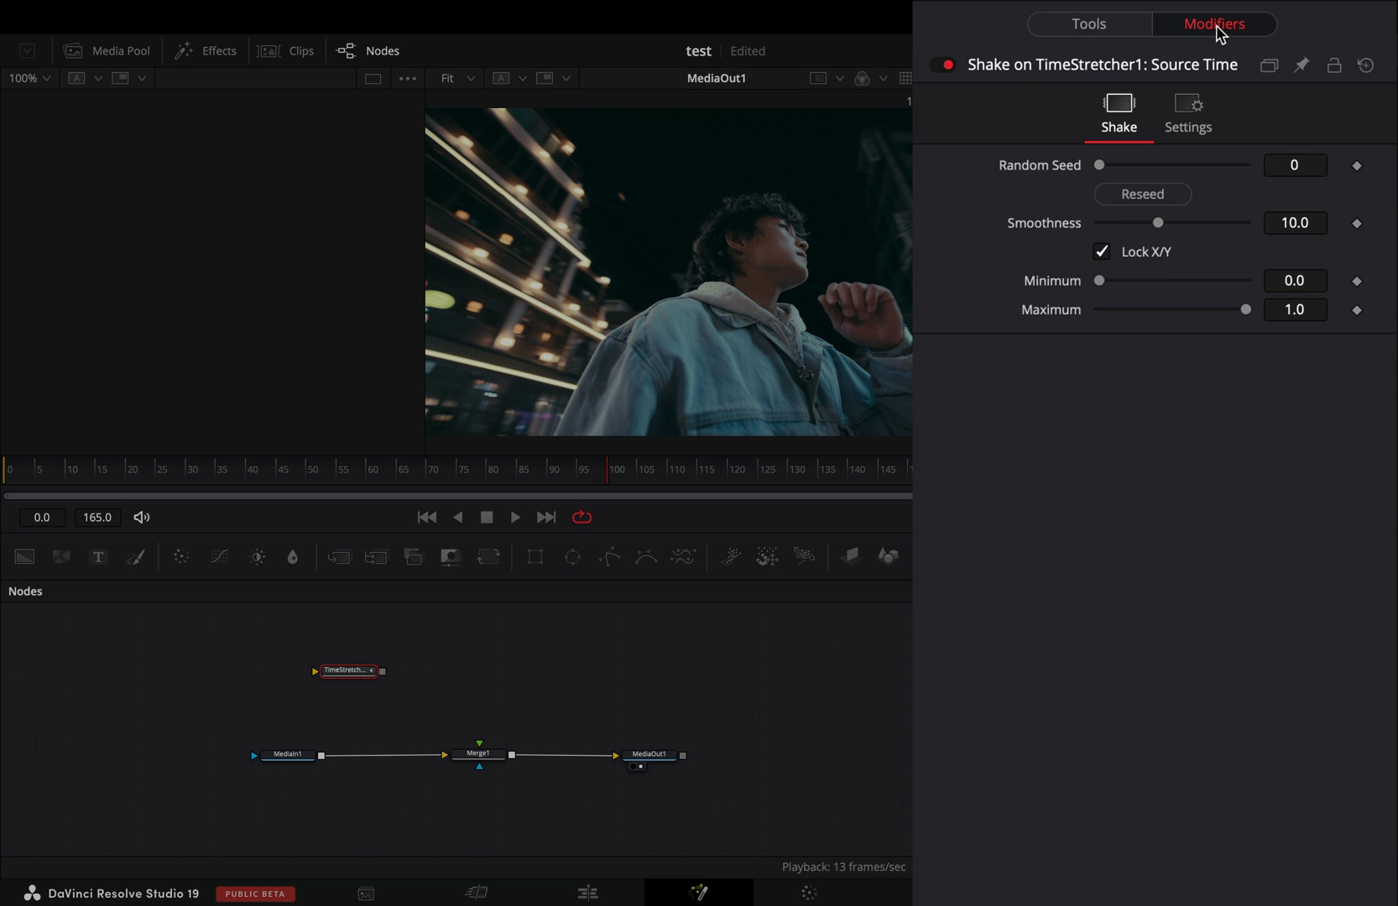
Step: Drive the shake's Maximum with the expression comp.RenderEnd, giving 165
{"action": "right_click", "coordinate": [1068, 316]}
{"action": "left_click", "coordinate": [1136, 584]}
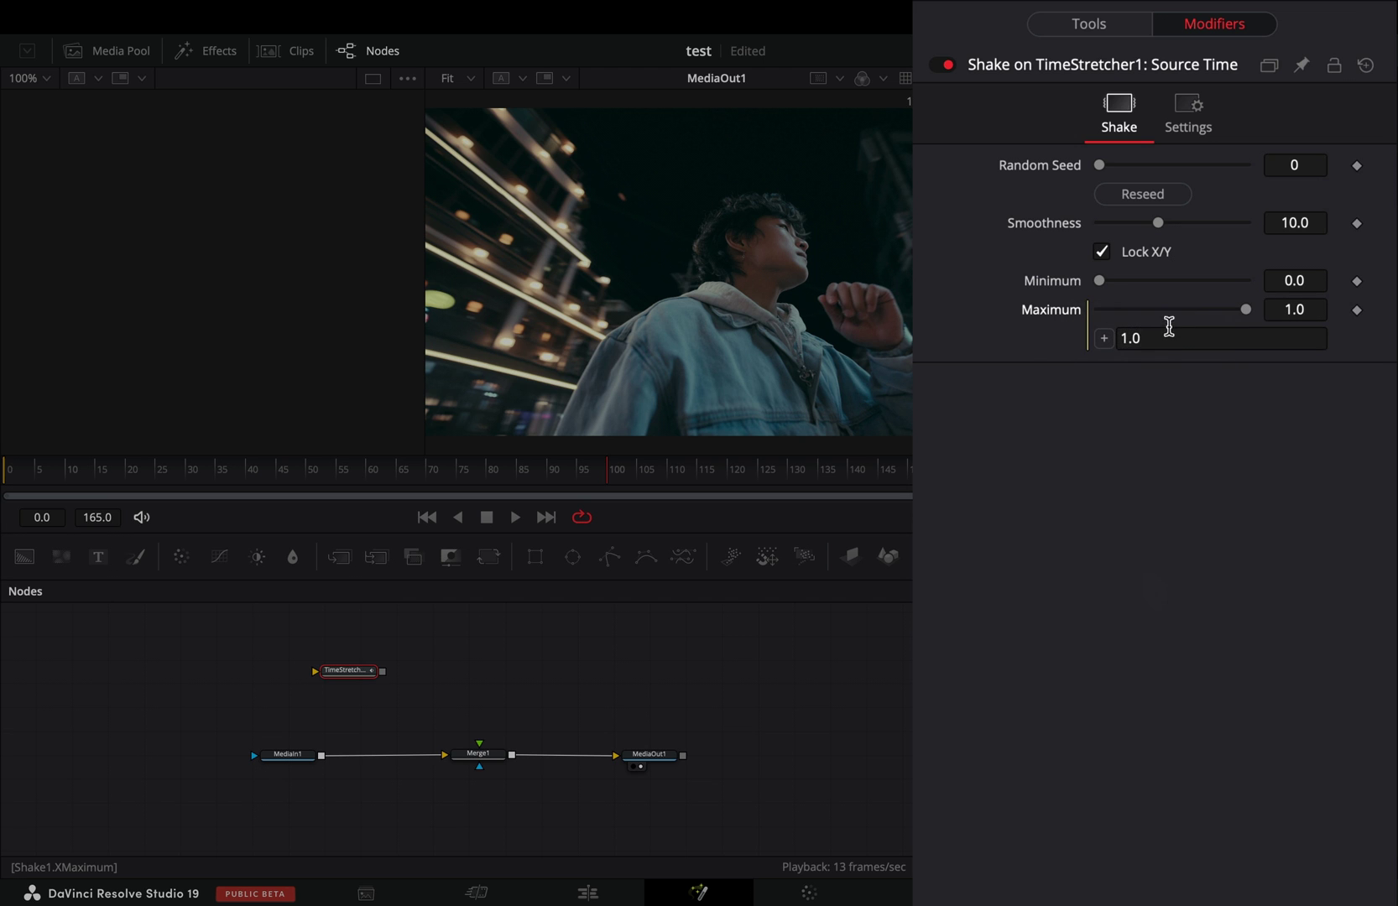
{"action": "left_click", "coordinate": [1169, 337]}
{"action": "type", "text": "comp.Ren"}
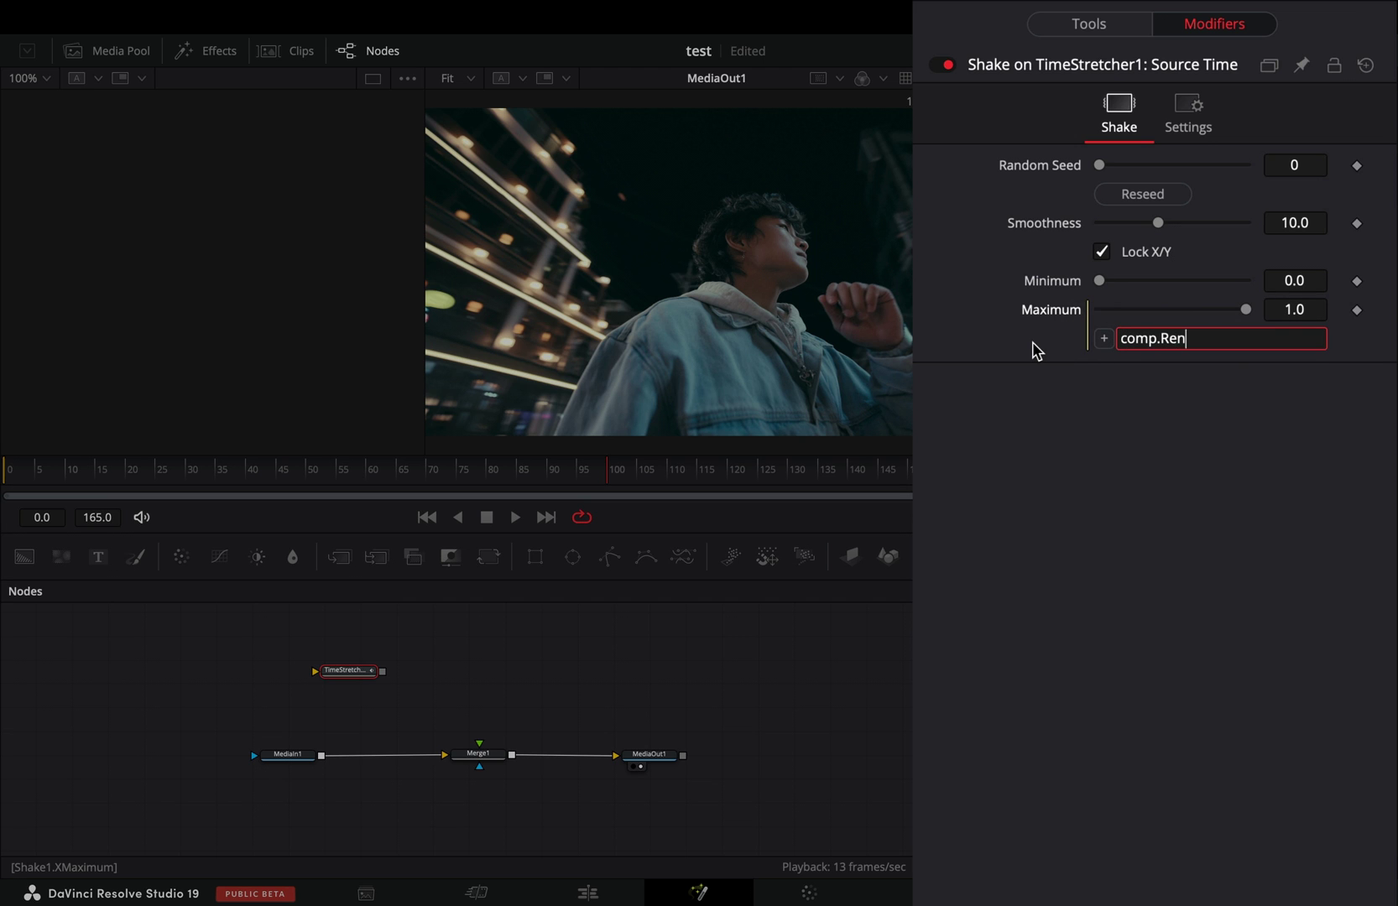
{"action": "type", "text": "derEnd"}
{"action": "key", "text": "Return"}
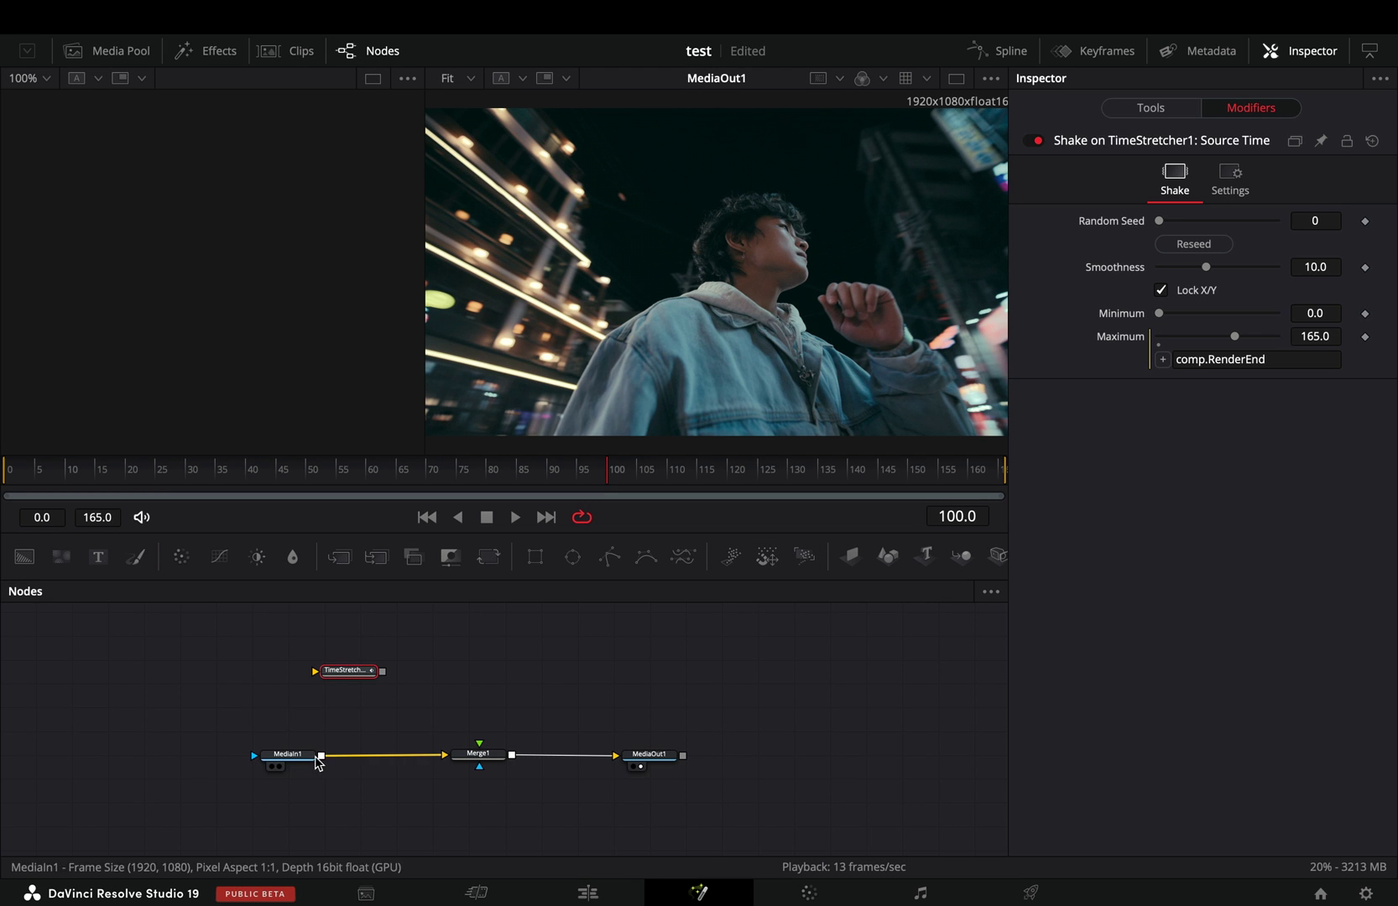
Step: Feed MediaIn1 into TimeStretcher1 and add a FrameAverage node after it
{"action": "left_click_drag", "start_coordinate": [321, 755], "coordinate": [330, 685]}
{"action": "key", "text": "shift+space"}
{"action": "type", "text": "fra"}
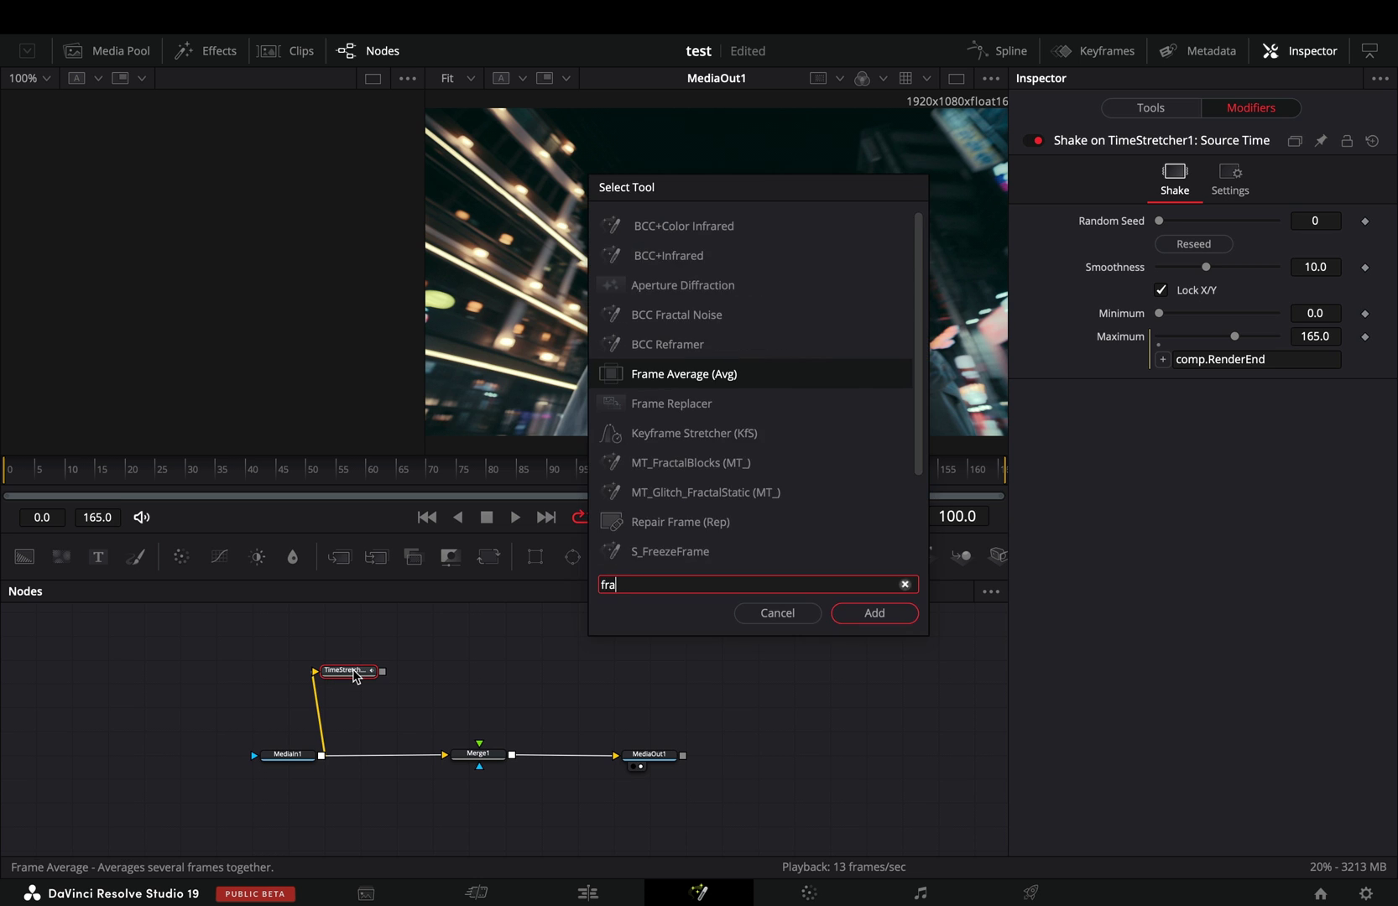
{"action": "key", "text": "Return"}
{"action": "left_click_drag", "start_coordinate": [465, 664], "coordinate": [473, 675]}
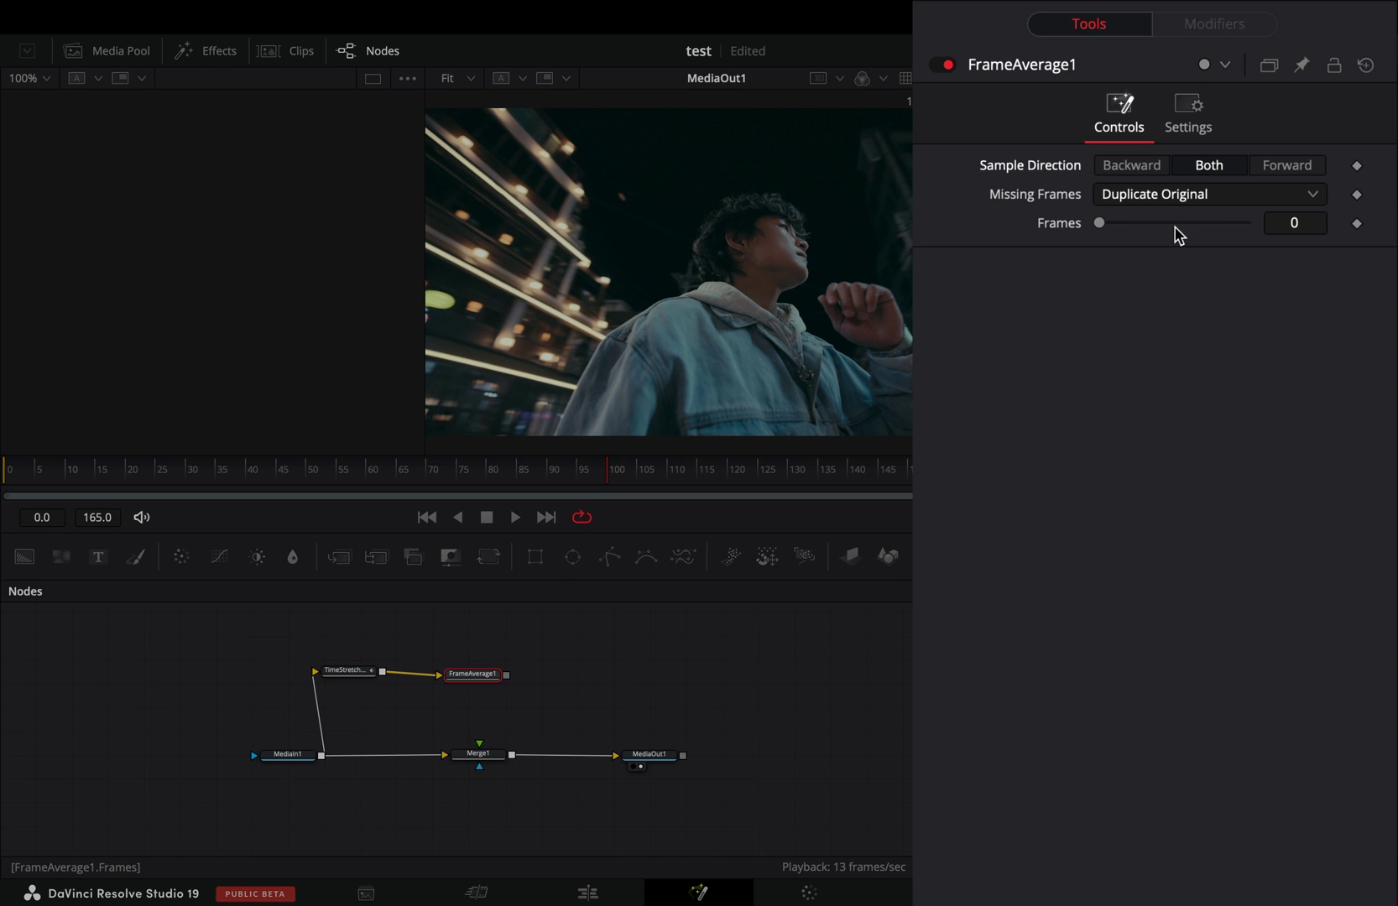
Step: Set FrameAverage1 to 5 frames and connect it to Merge1's foreground input
{"action": "left_click_drag", "start_coordinate": [1158, 222], "coordinate": [1246, 222]}
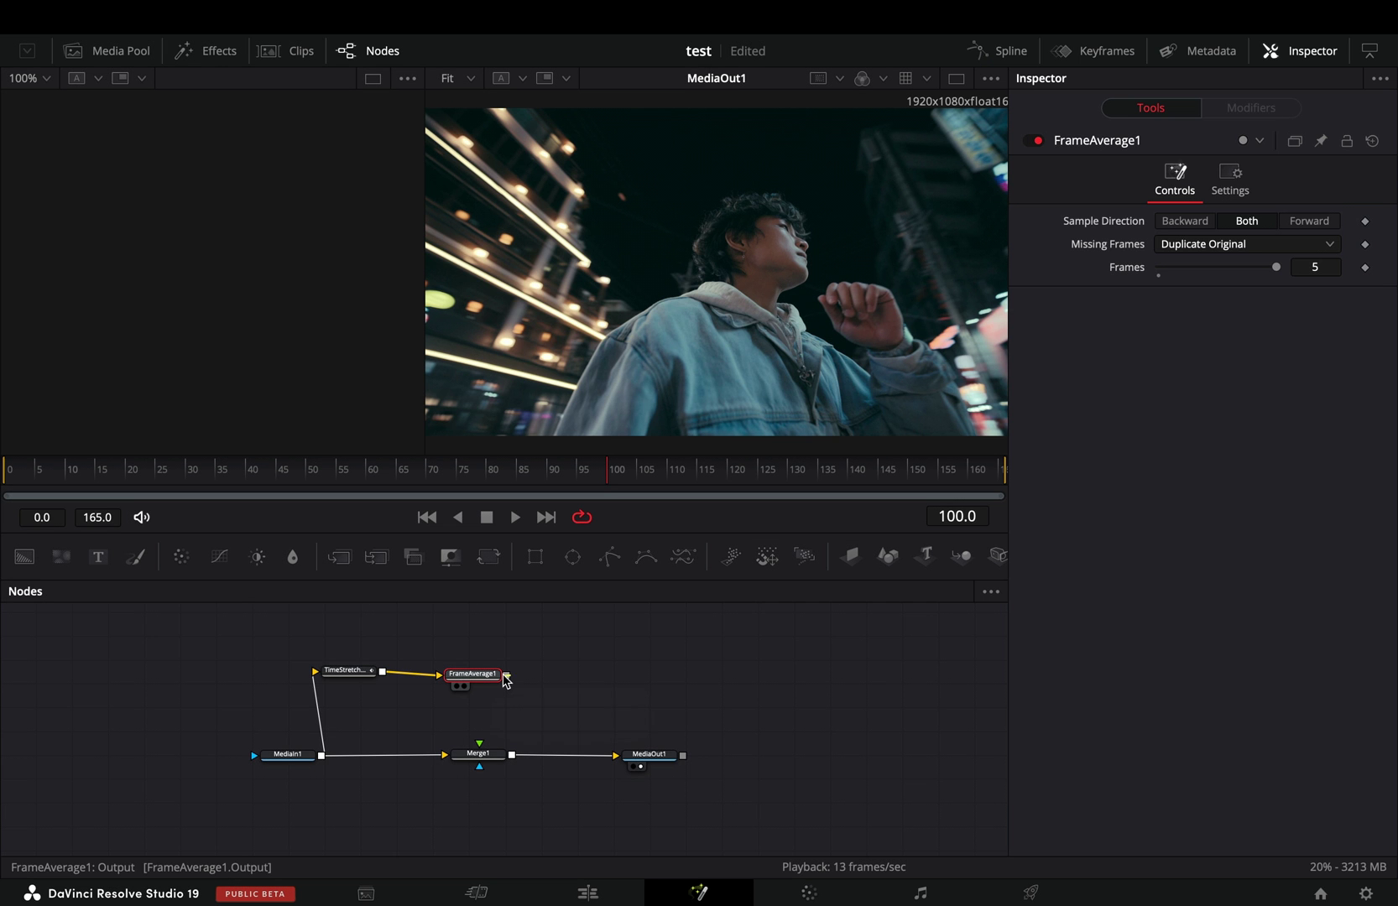
{"action": "left_click_drag", "start_coordinate": [506, 675], "coordinate": [481, 755]}
{"action": "left_click", "coordinate": [481, 755]}
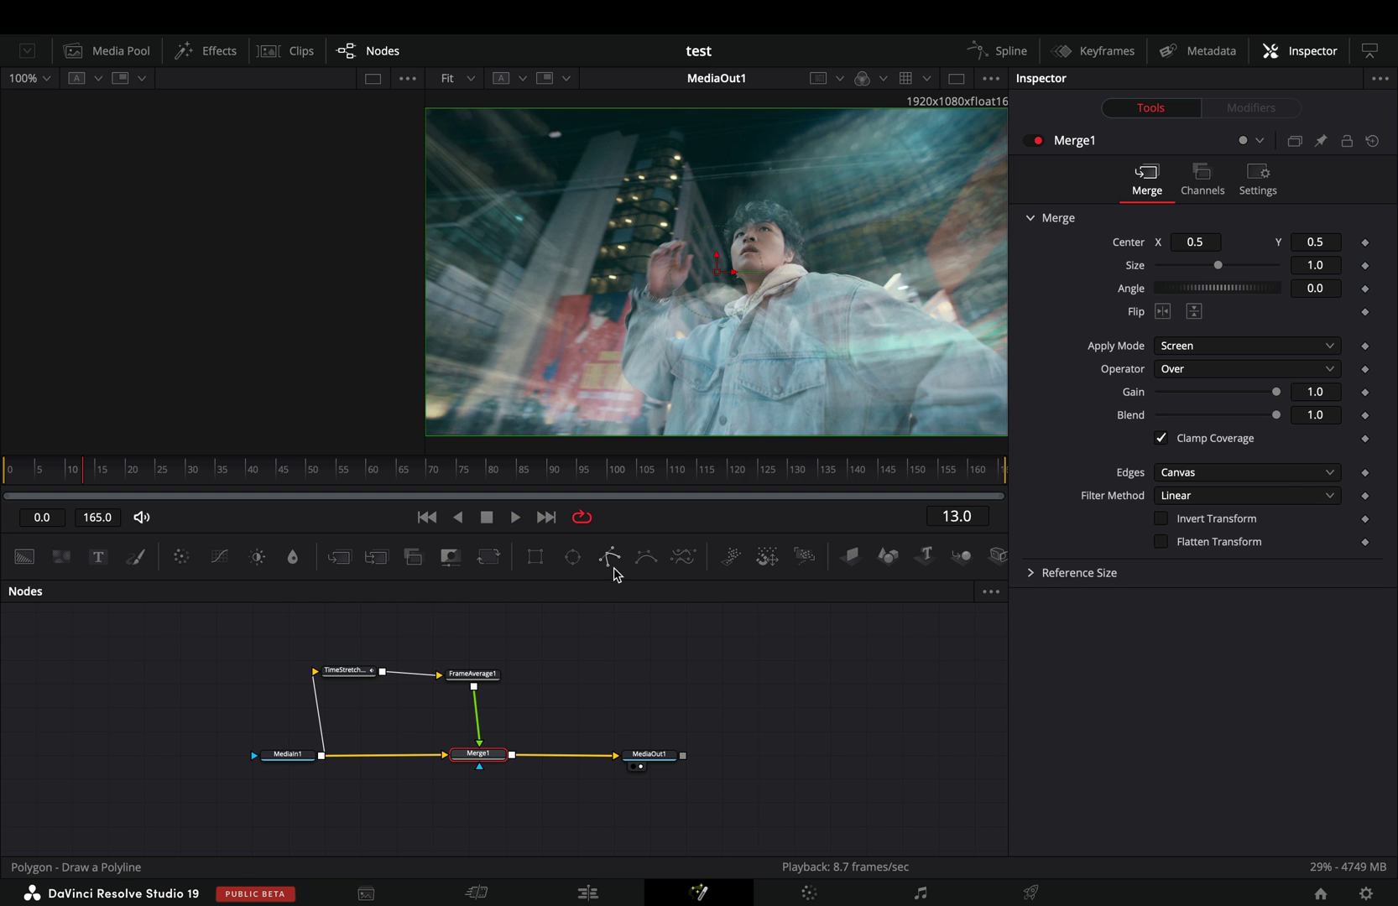
Step: Add a Polygon mask to Merge1
{"action": "left_click", "coordinate": [608, 558]}
{"action": "scroll", "coordinate": [750, 273], "scroll_direction": "down", "scroll_amount": 2}
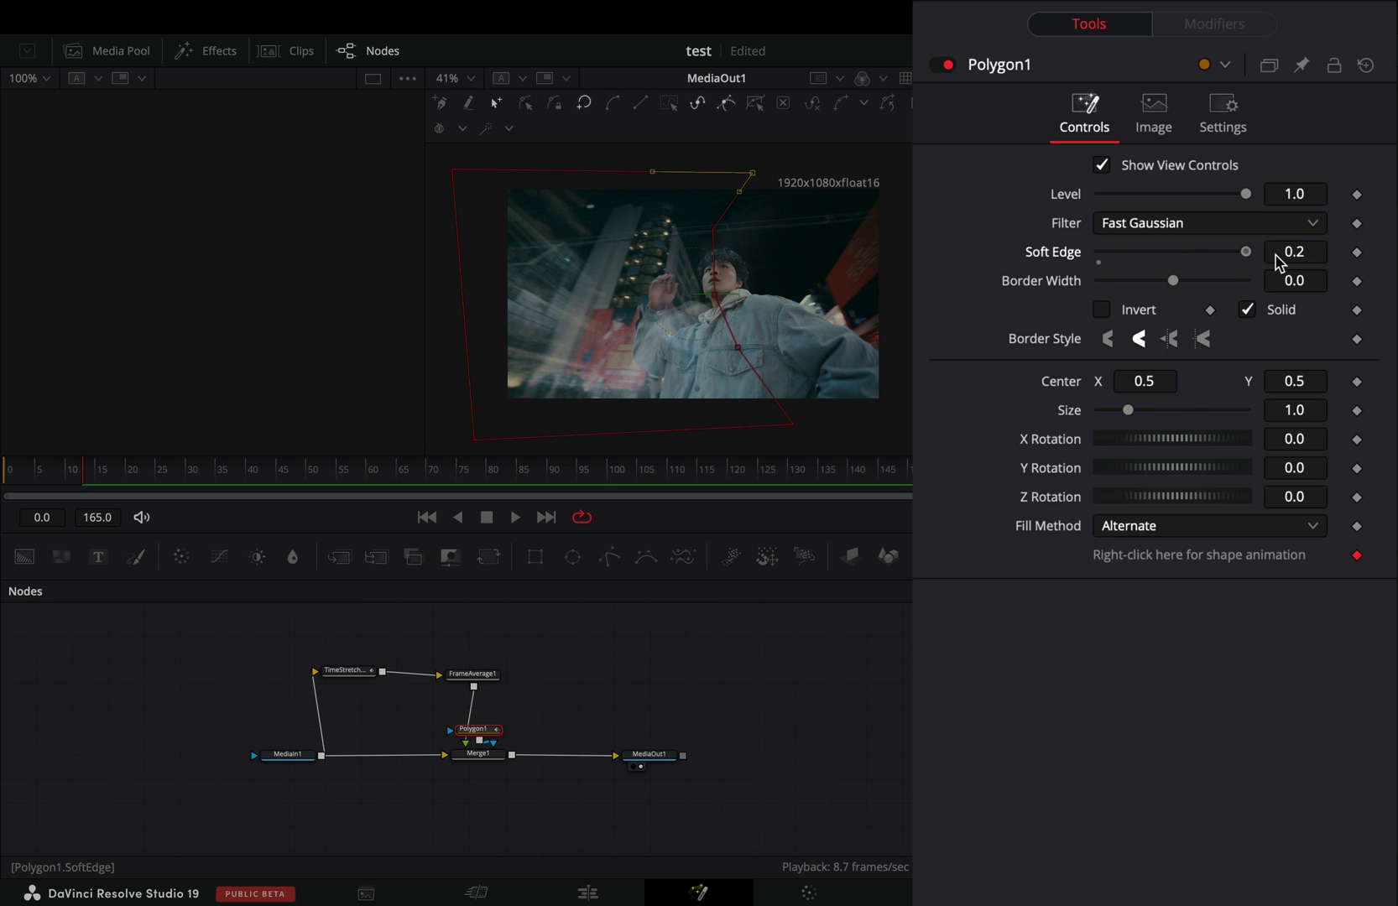
{"action": "left_click", "coordinate": [648, 757]}
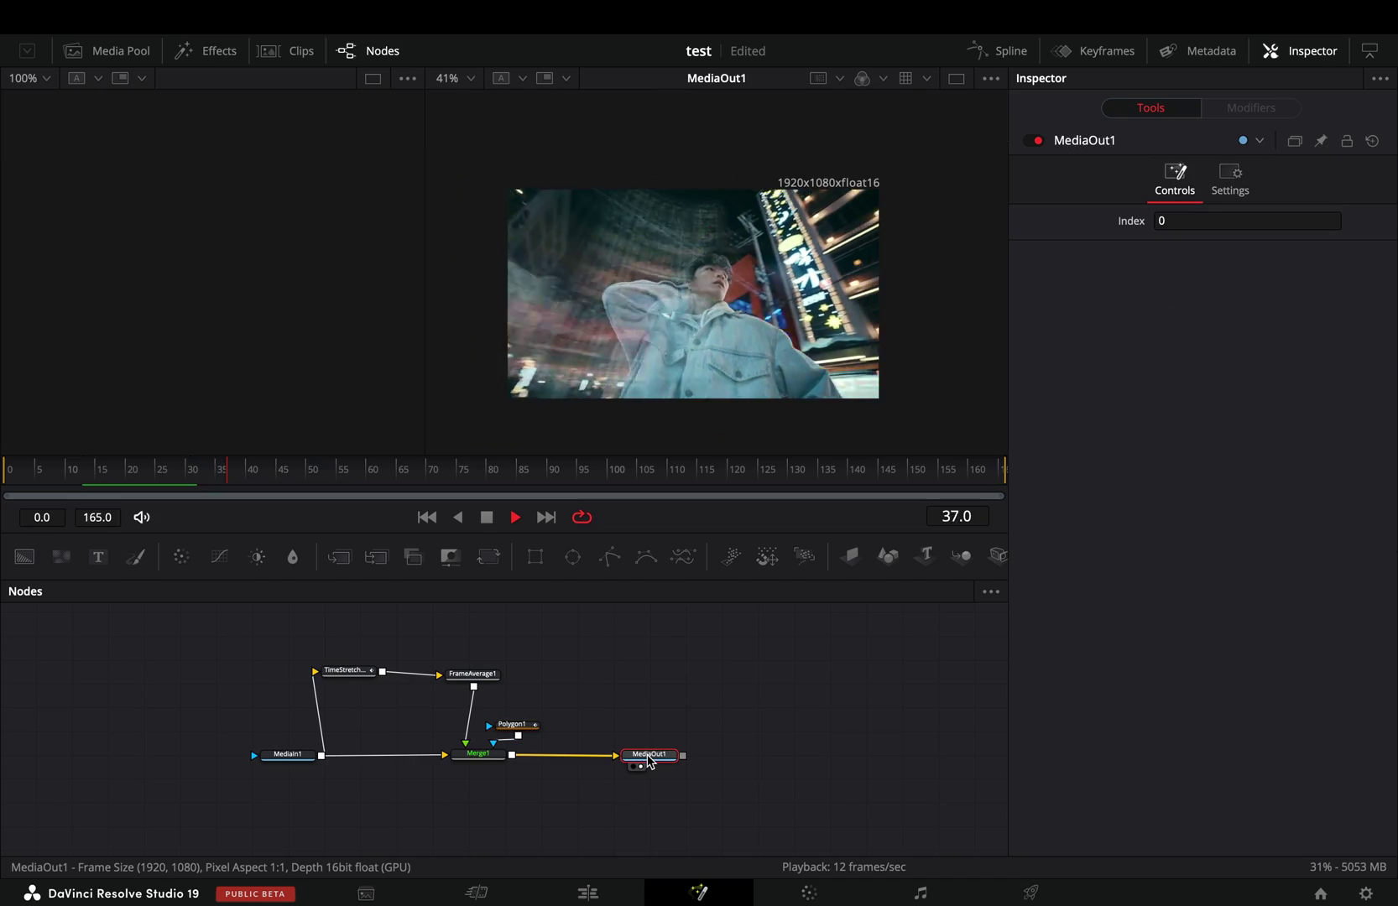